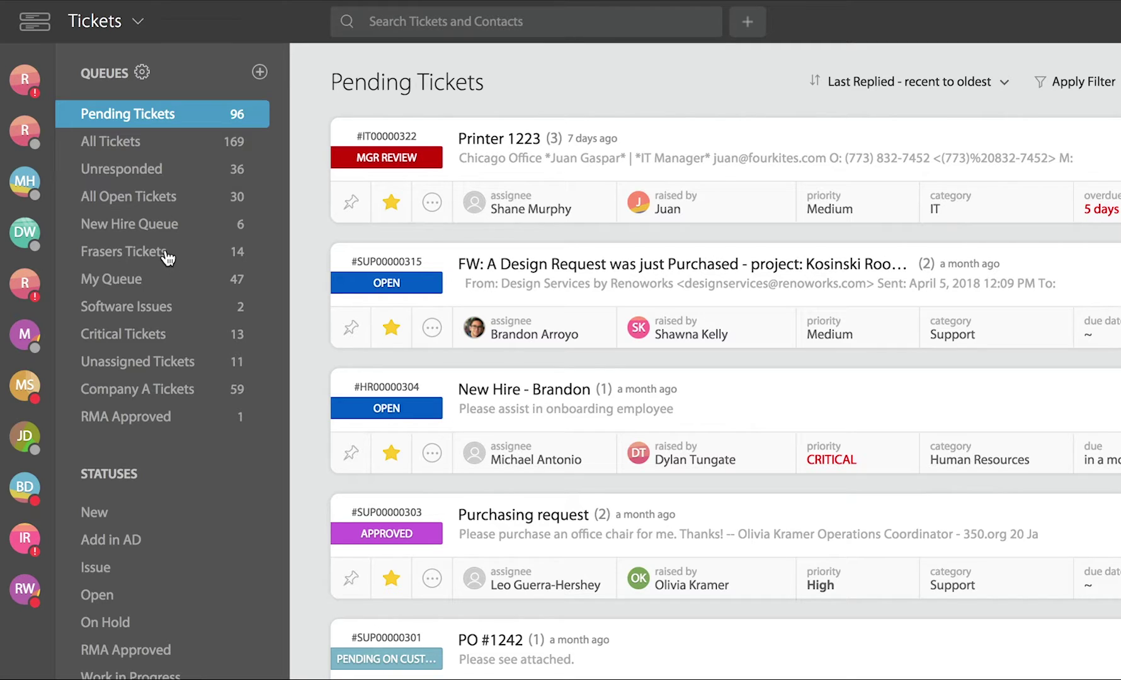
- View the ticket queue named after a staff member and the Critical Tickets queue
click(167, 257)
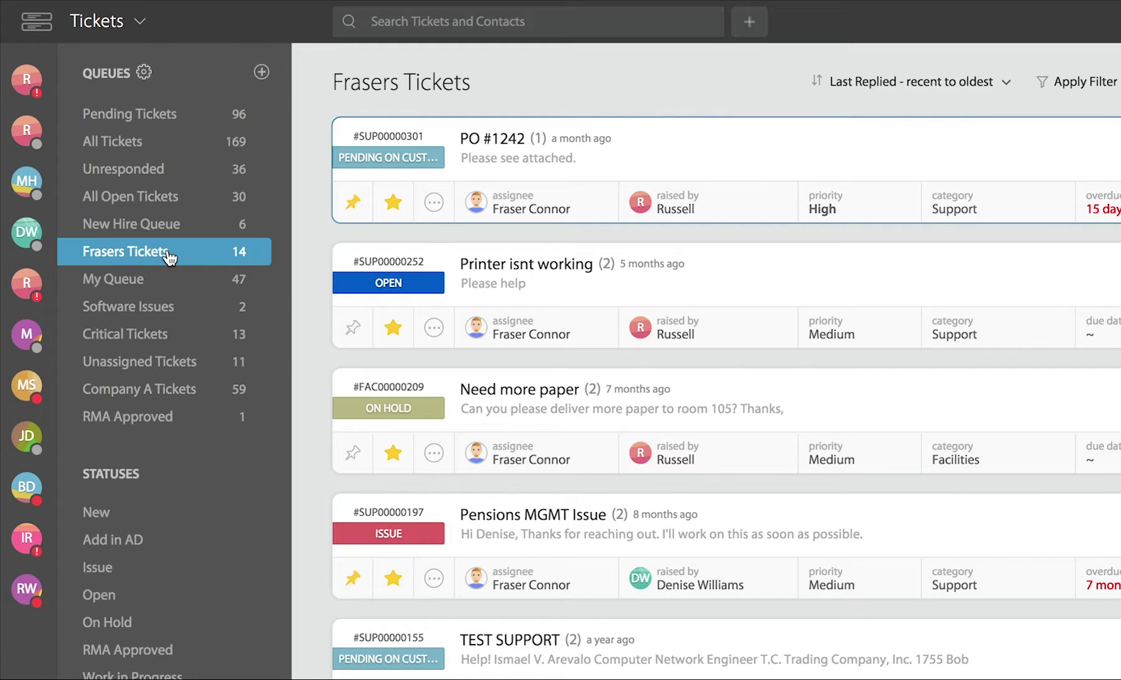
click(170, 337)
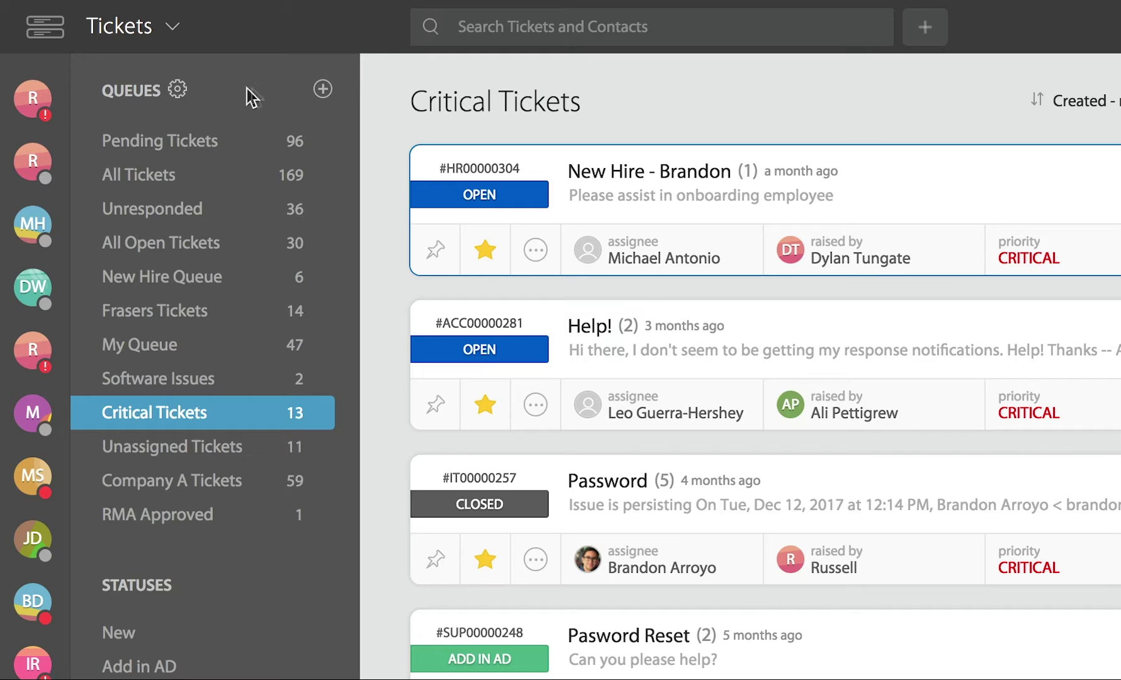
- Start a new ticket queue and examine the fields available for a Match All condition
click(323, 95)
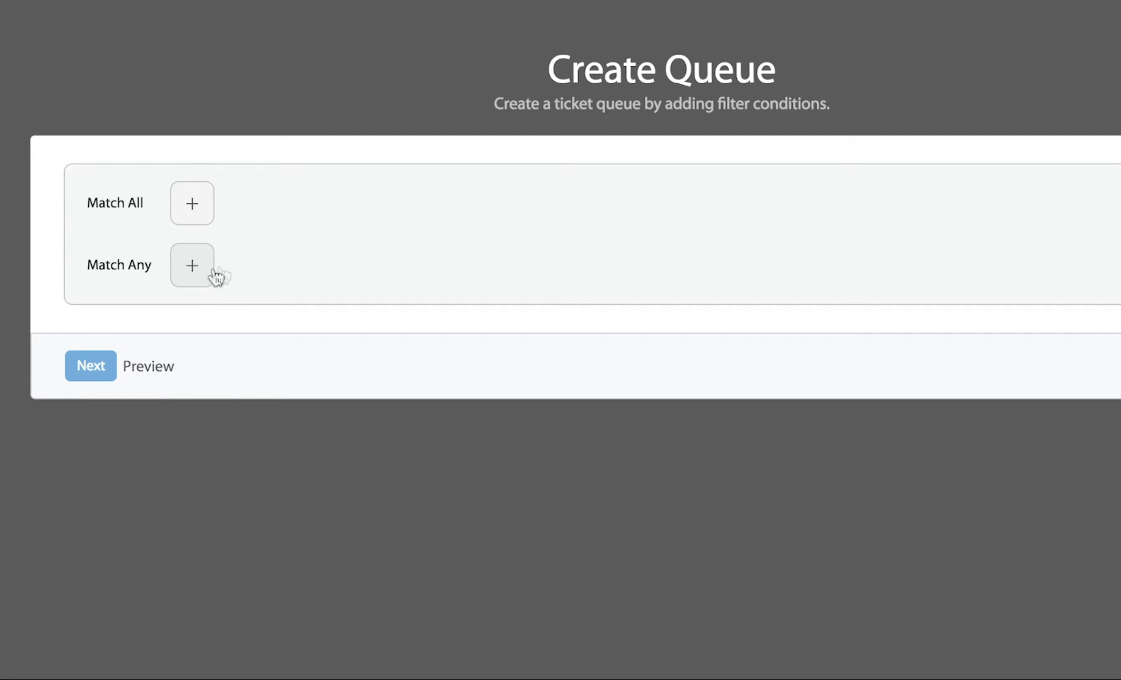
click(210, 220)
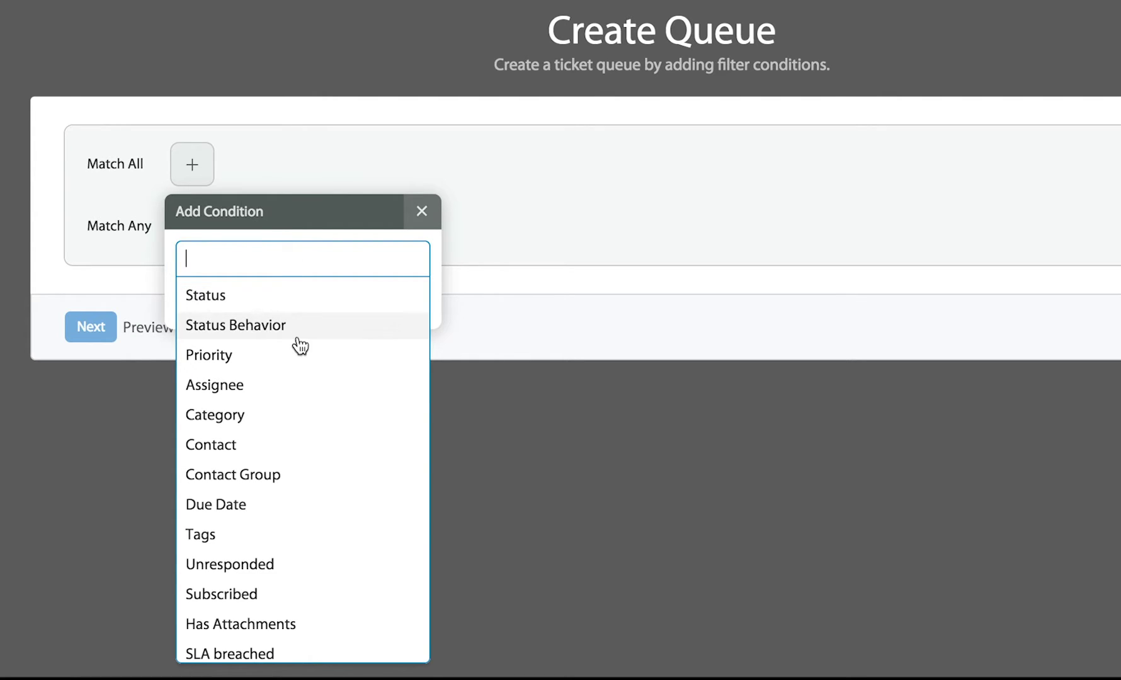
scroll(300, 346, down, 2)
scroll(299, 368, down, 6)
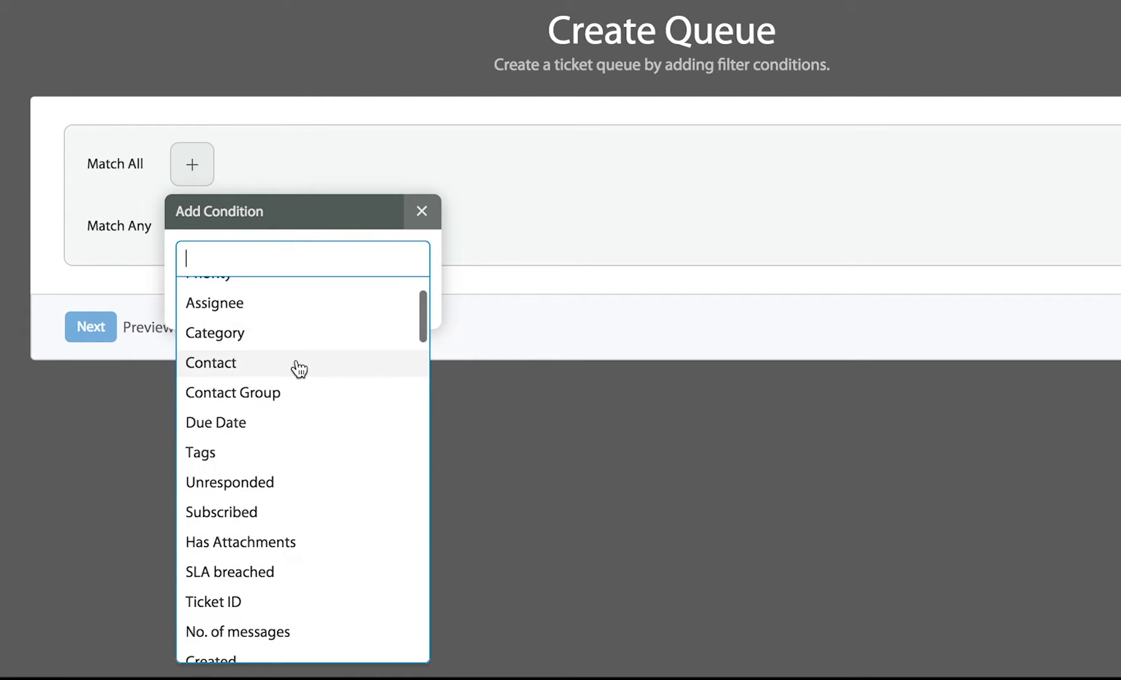
scroll(299, 368, up, 6)
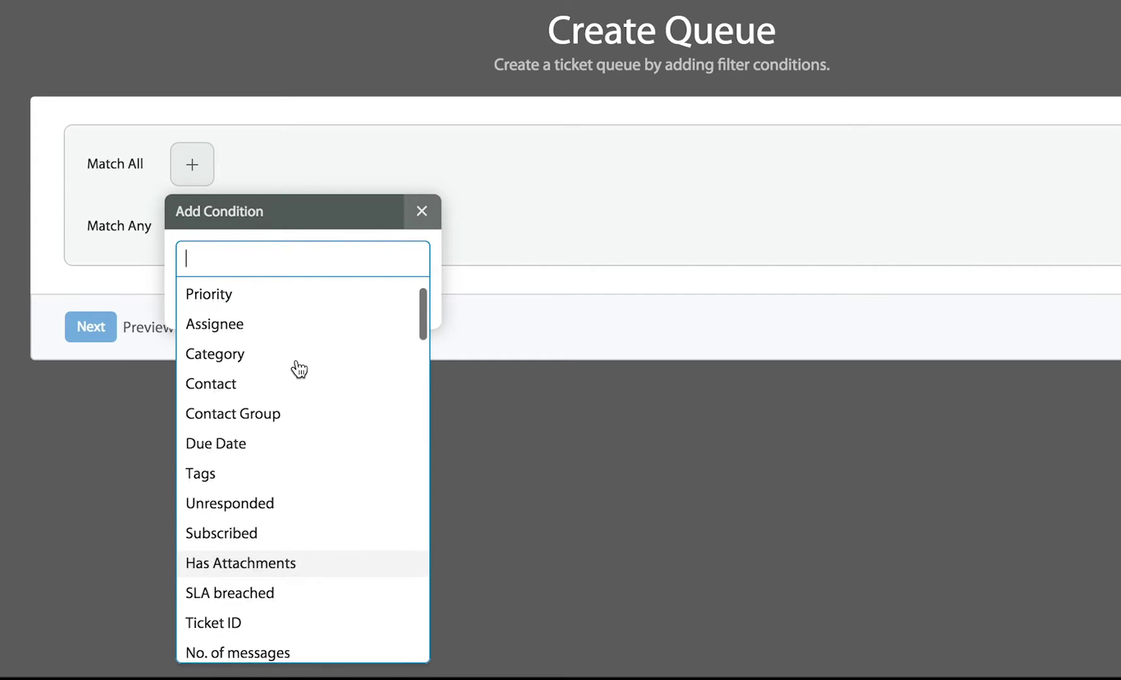
scroll(299, 369, down, 2)
scroll(299, 368, down, 8)
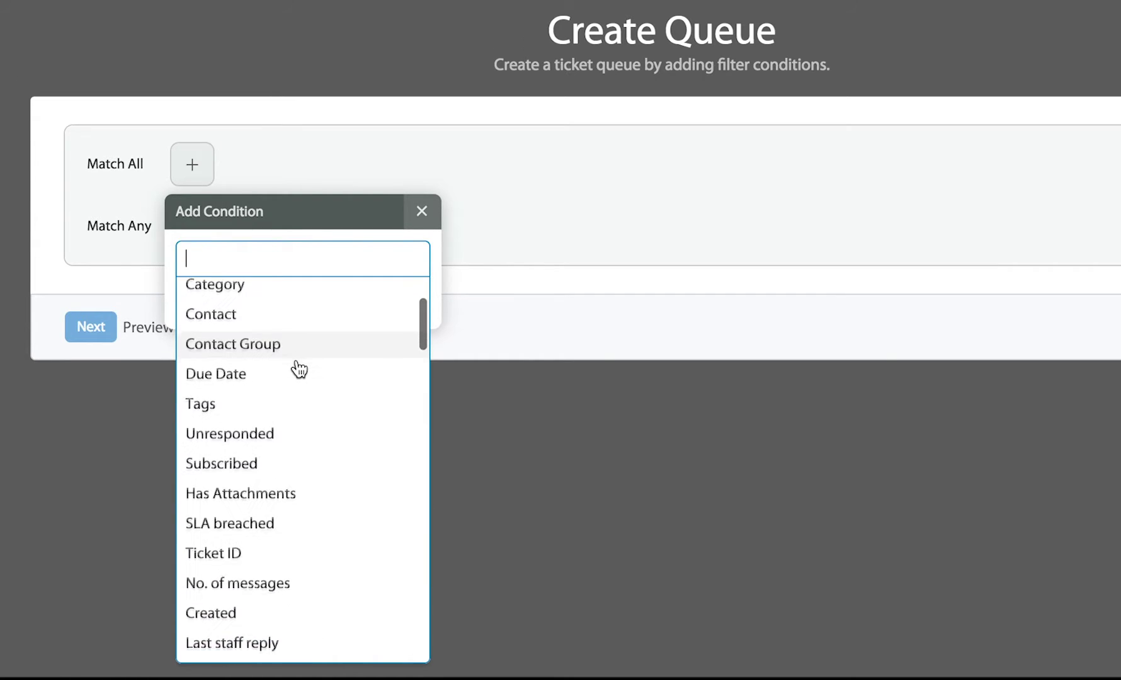
scroll(299, 369, down, 14)
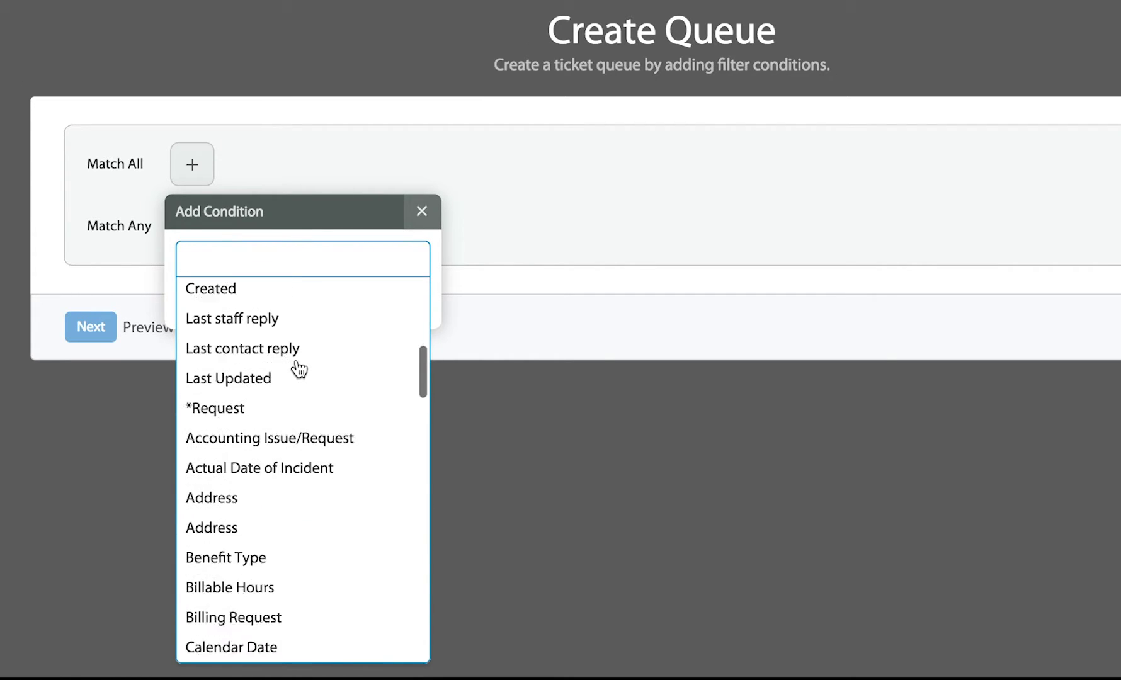
scroll(299, 368, down, 15)
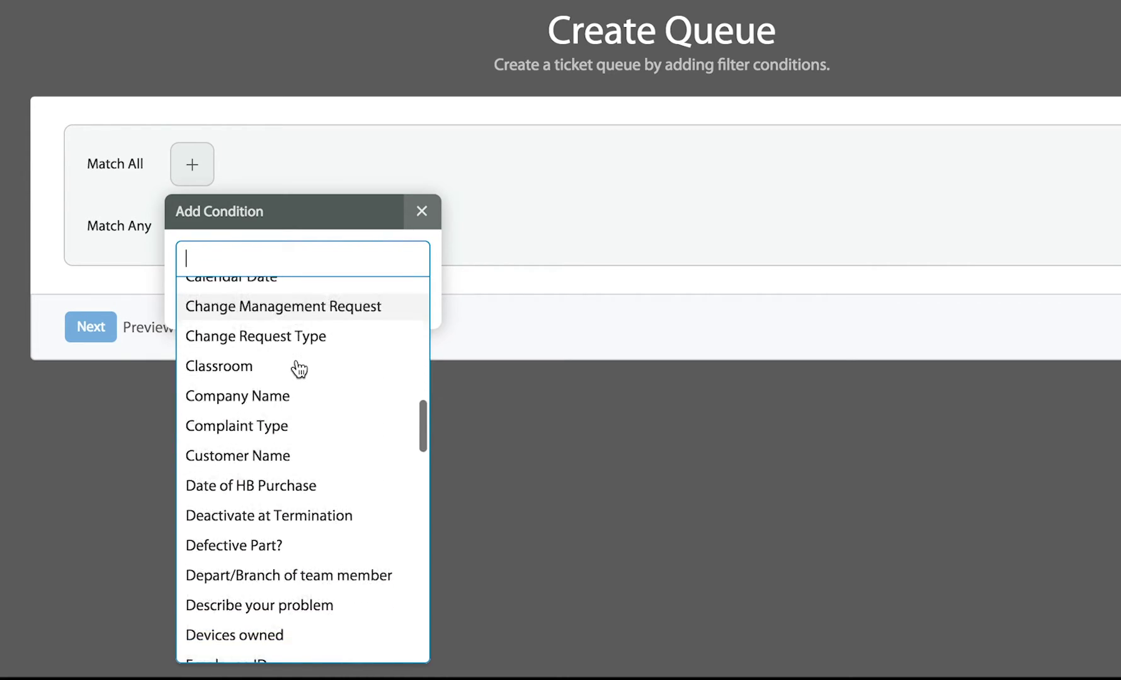
scroll(299, 368, up, 20)
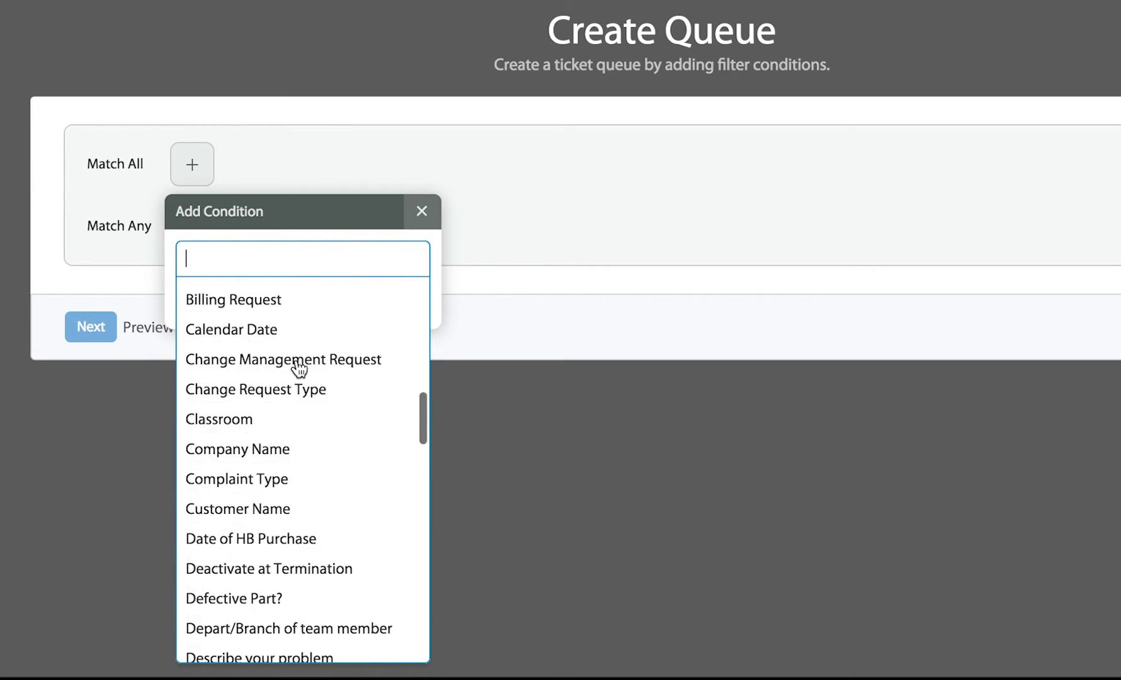
scroll(299, 366, up, 3)
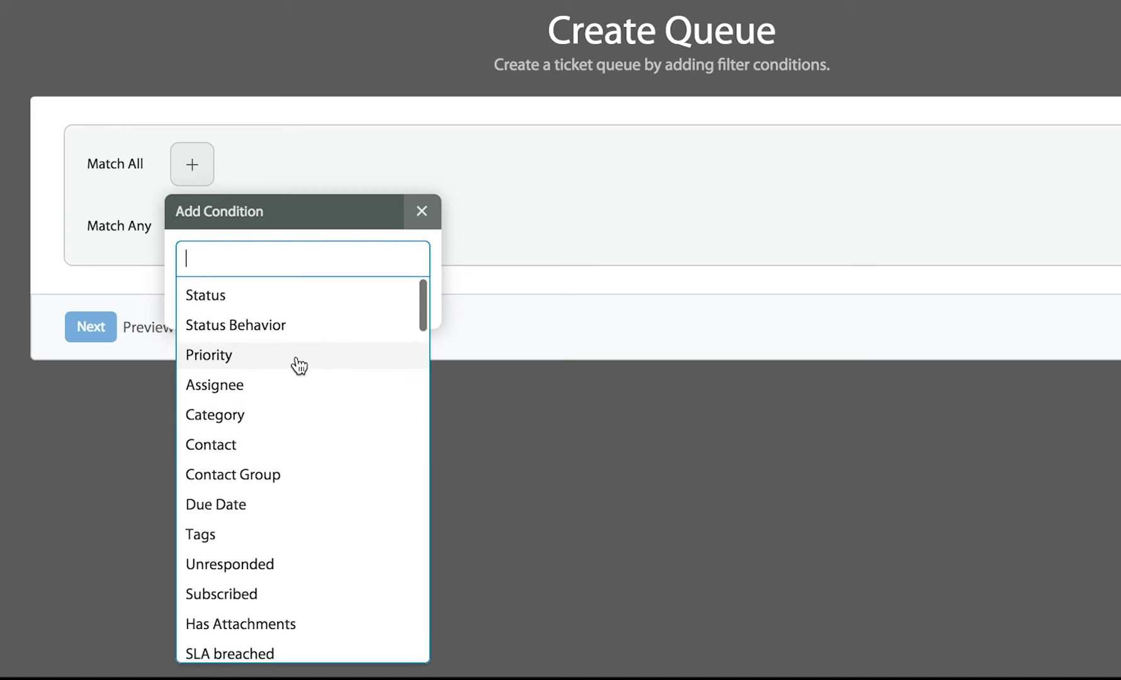
- Add the Match All condition "Status is Open" to the new queue
click(302, 305)
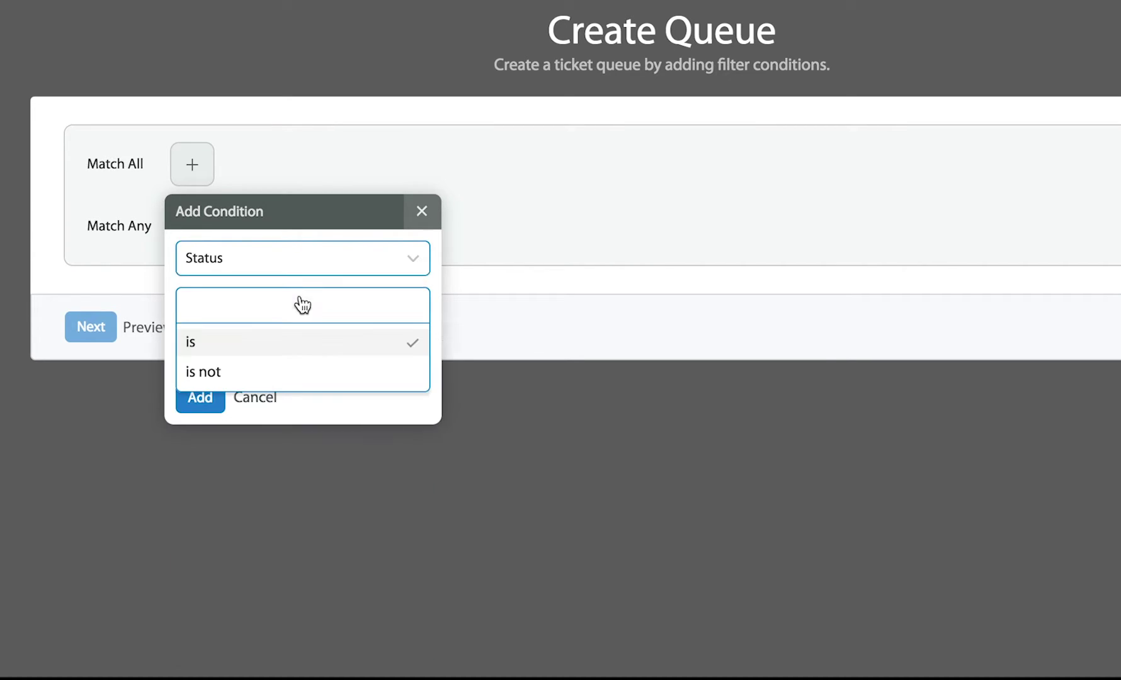
click(277, 342)
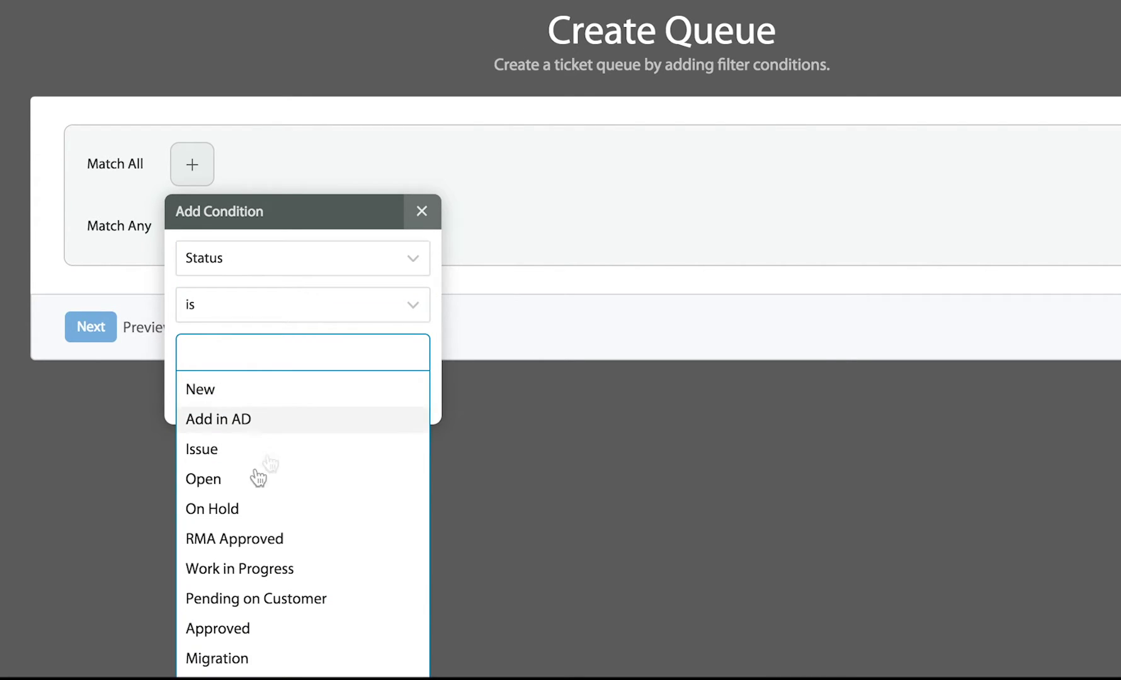
click(231, 487)
click(167, 394)
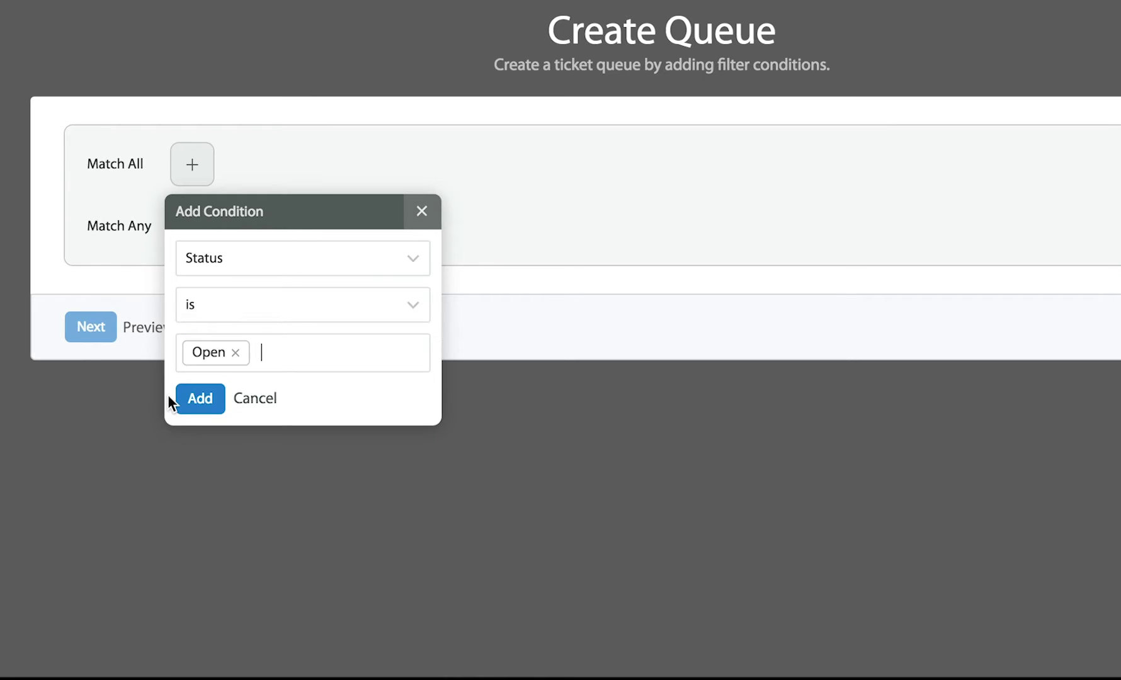
click(198, 395)
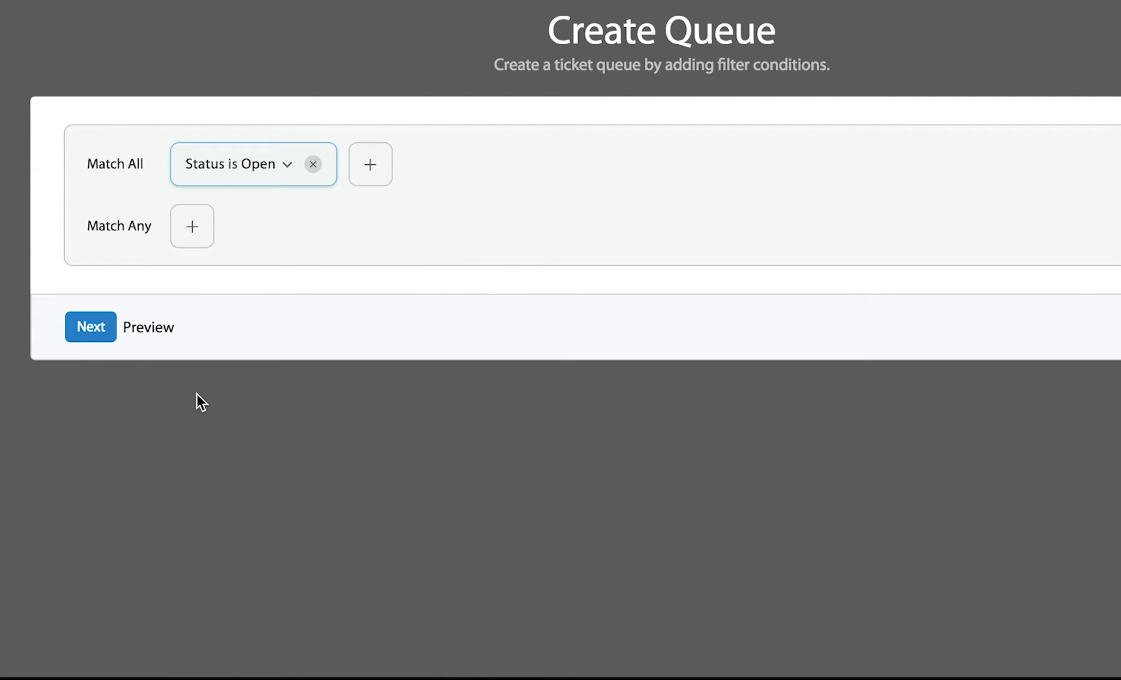
- Add a second Match All condition, "Priority is High", and preview the matching tickets
click(368, 170)
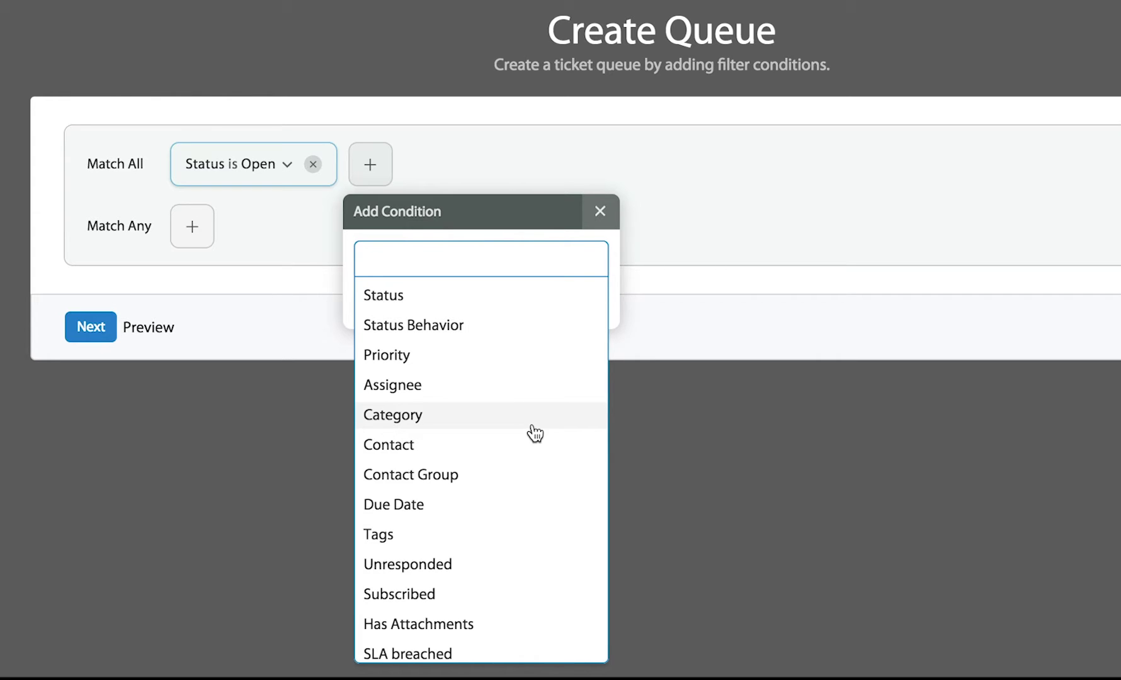
click(477, 354)
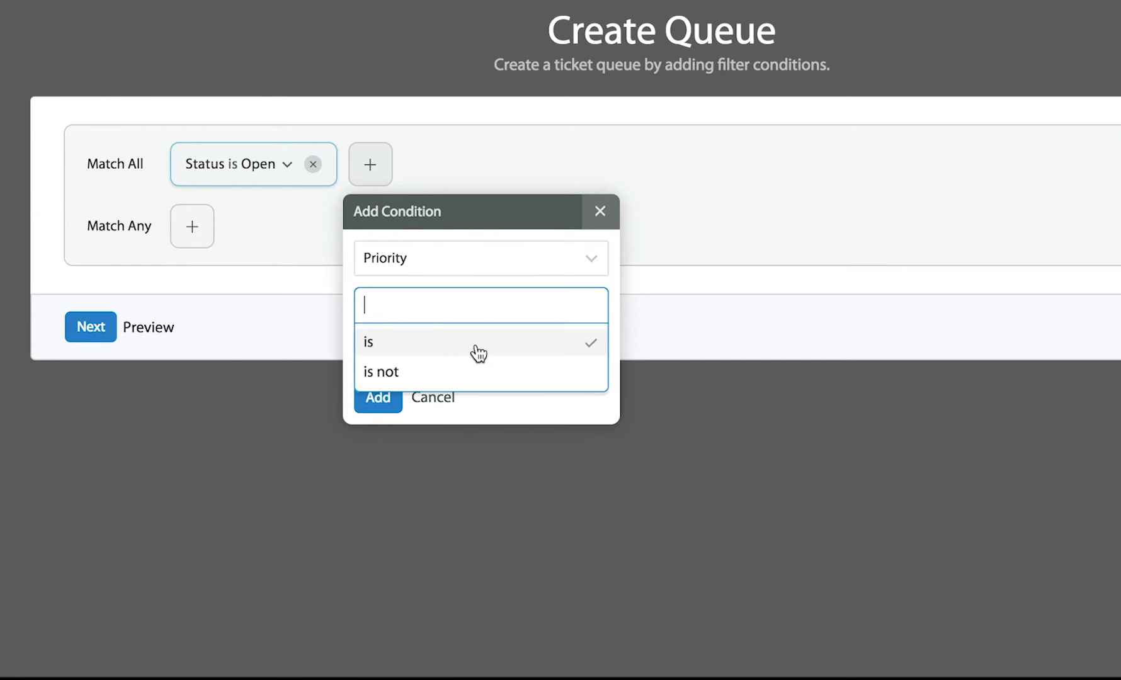
click(439, 343)
click(412, 485)
click(408, 356)
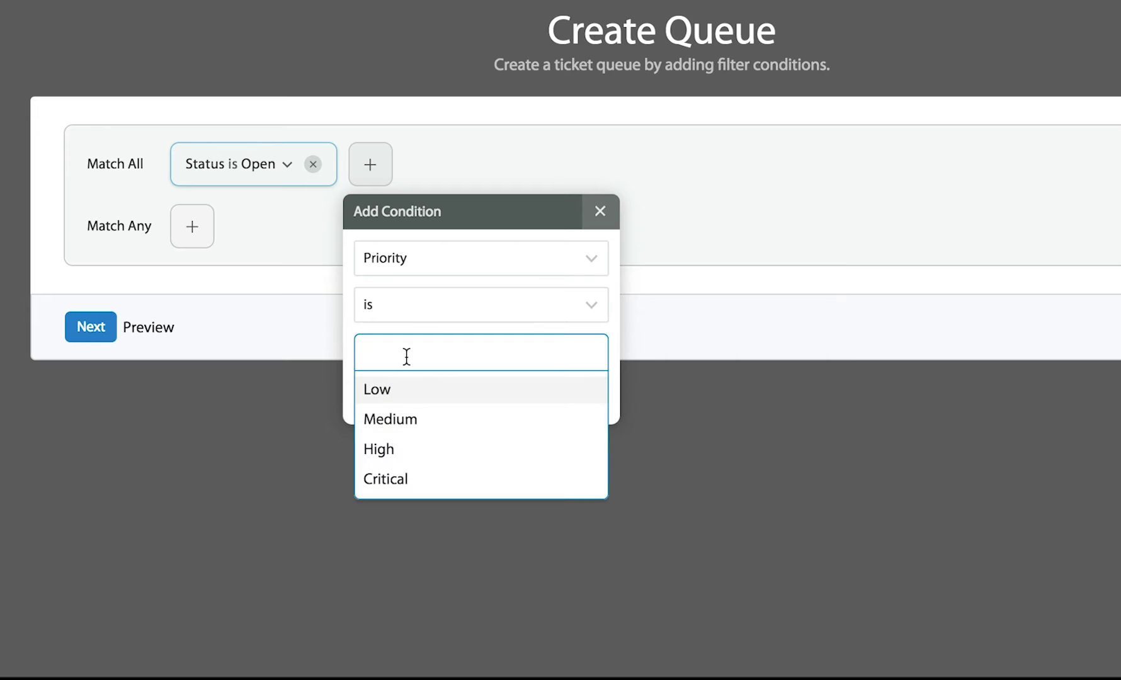
click(415, 449)
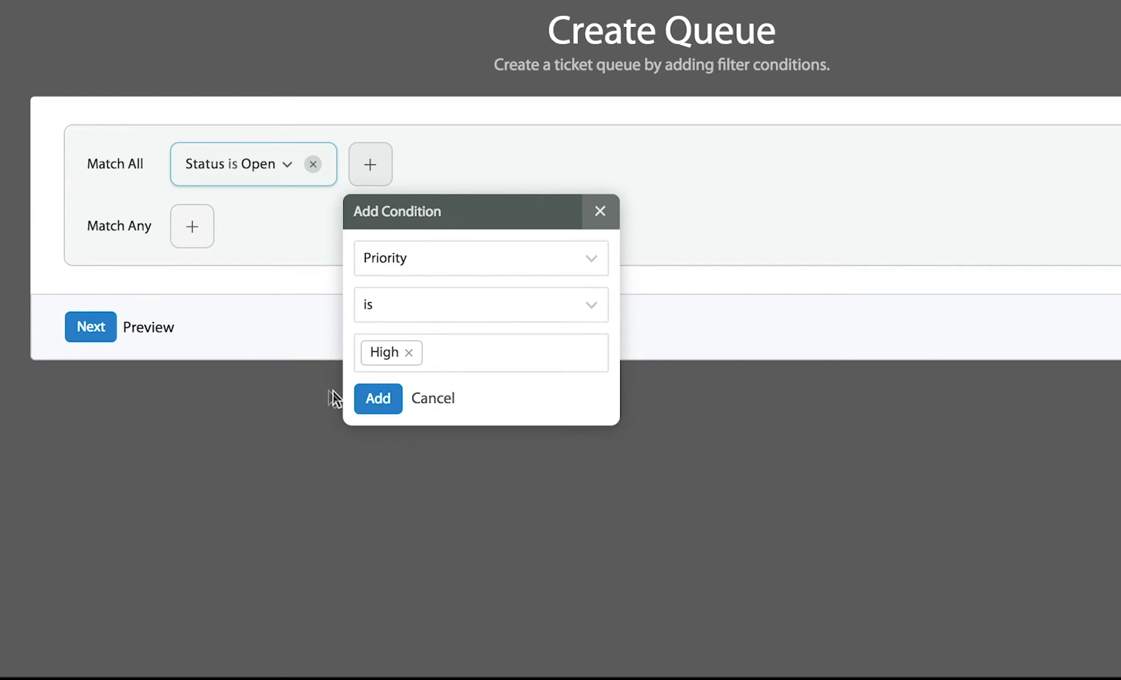
click(376, 399)
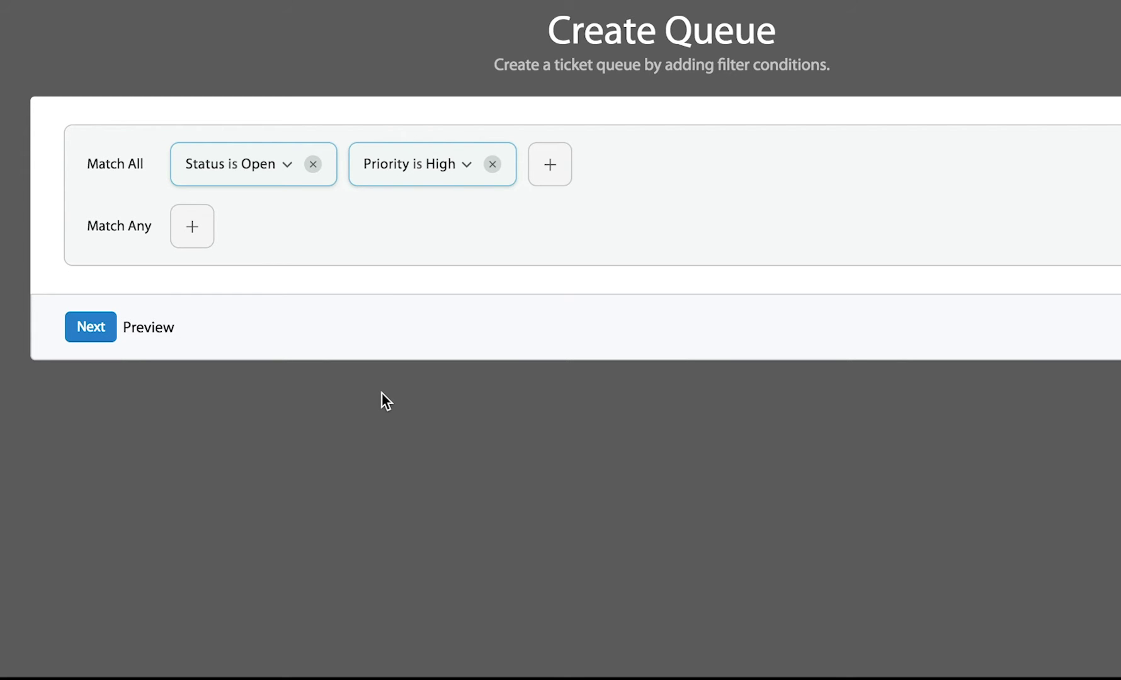
click(154, 327)
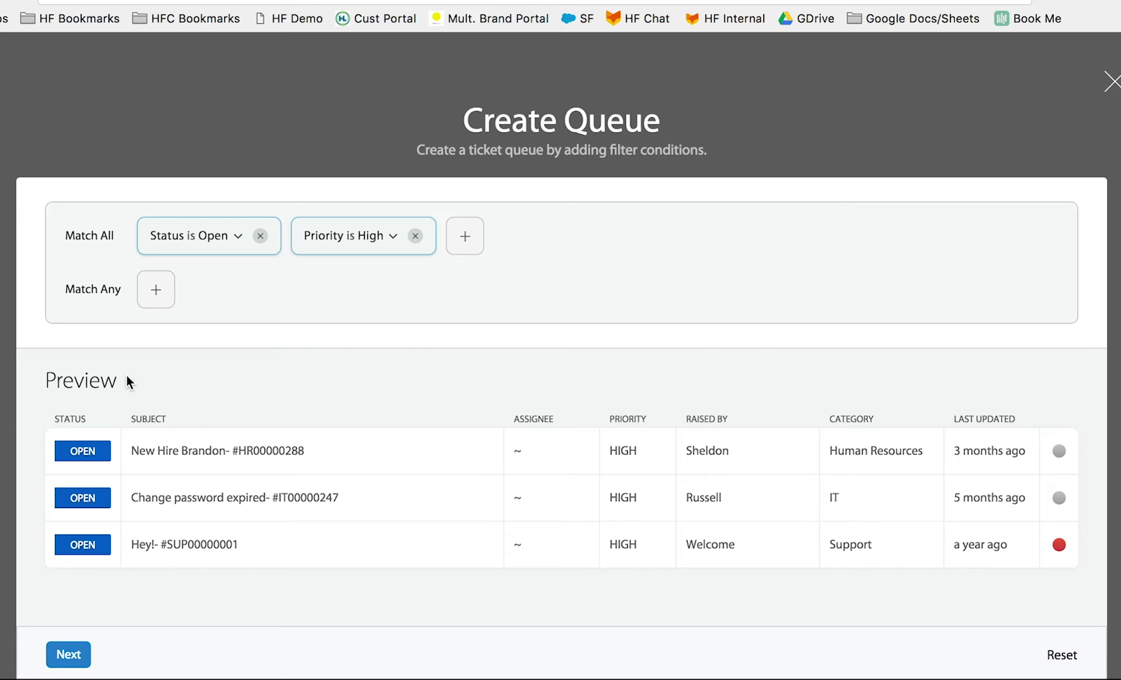
- Proceed to the queue's details and name it "Open High Priority Tickets"
click(69, 654)
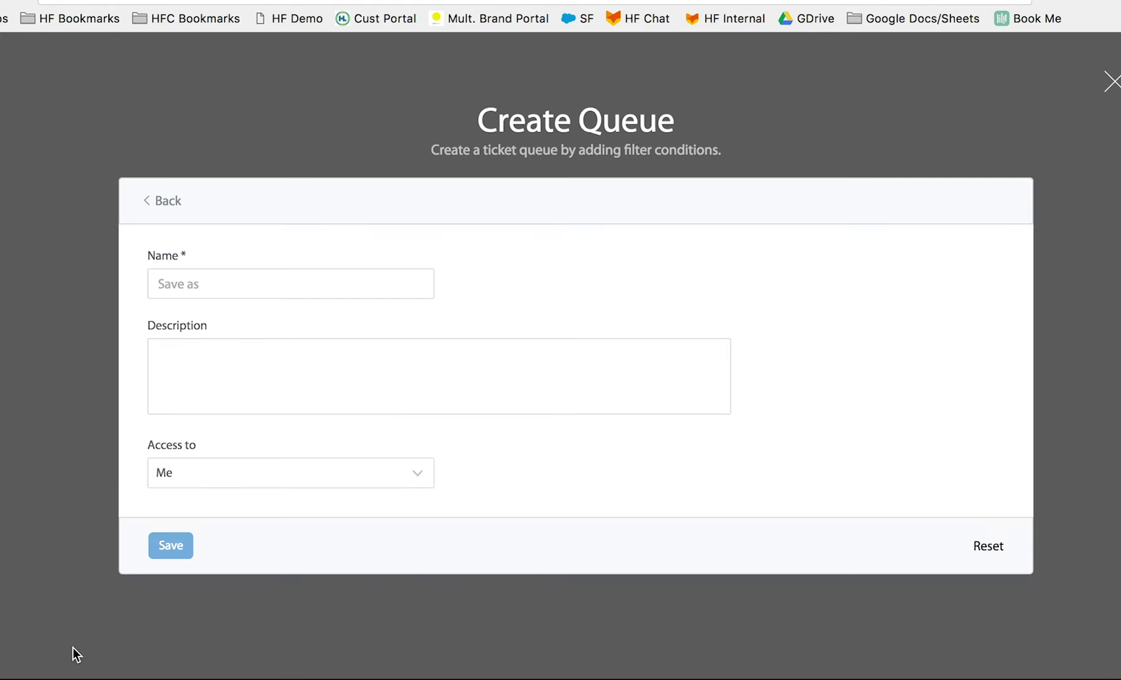
click(232, 280)
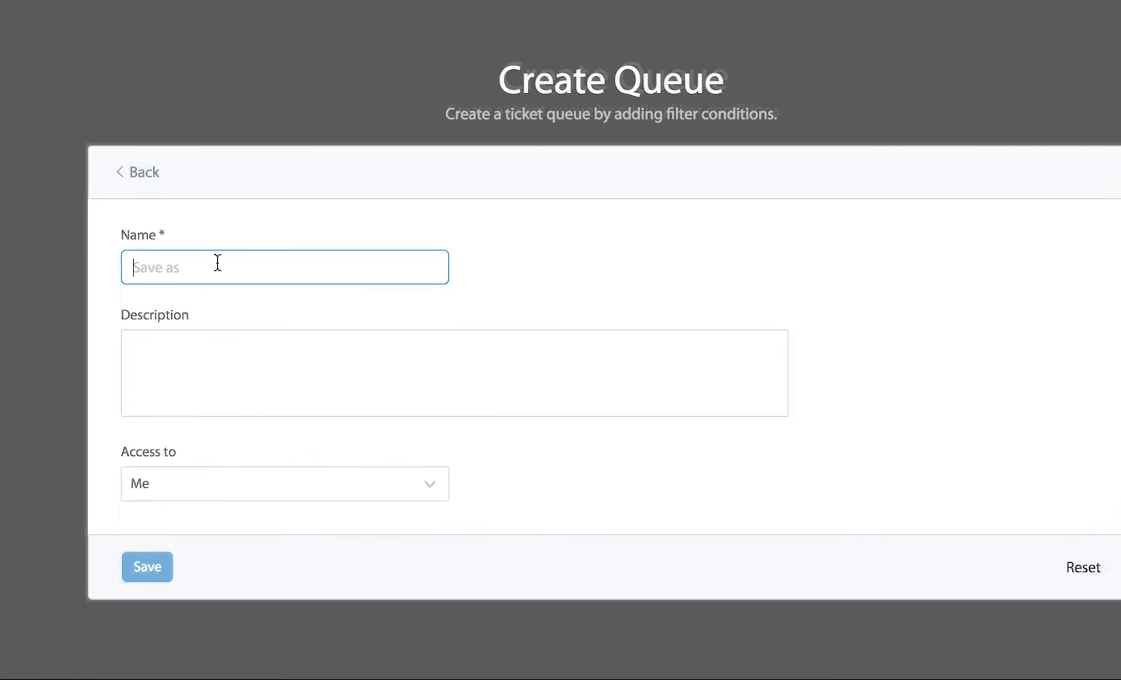
text(Open)
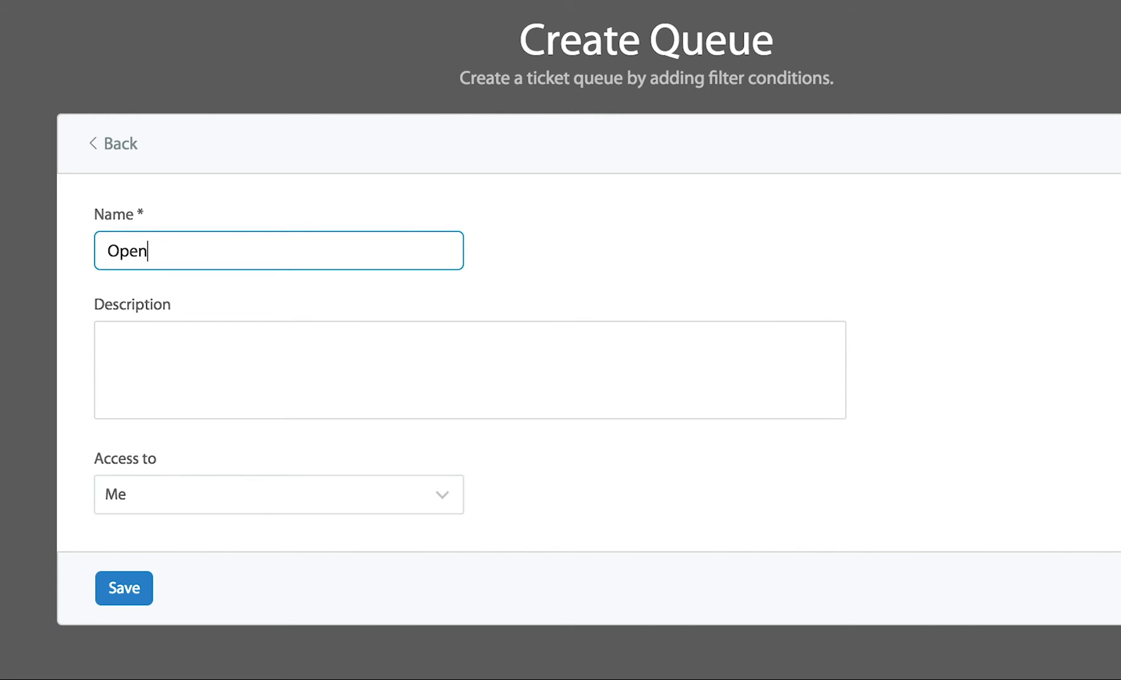
text( High Priority Tickets)
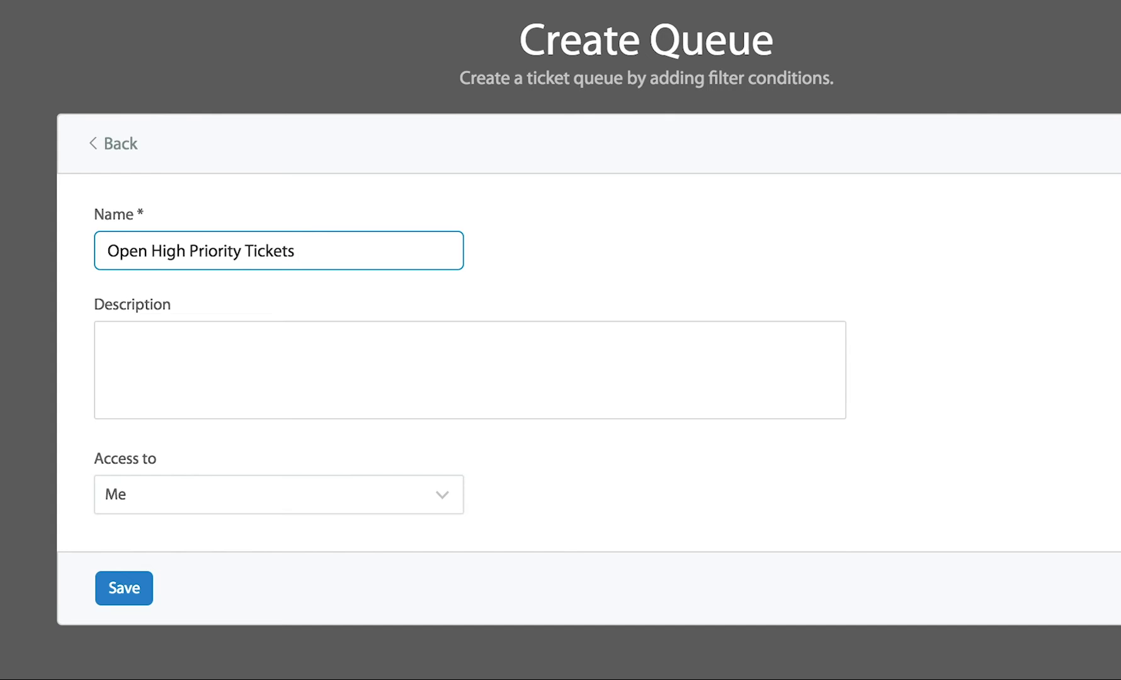
- Give All Staff access to the new queue and save it
click(209, 517)
click(213, 491)
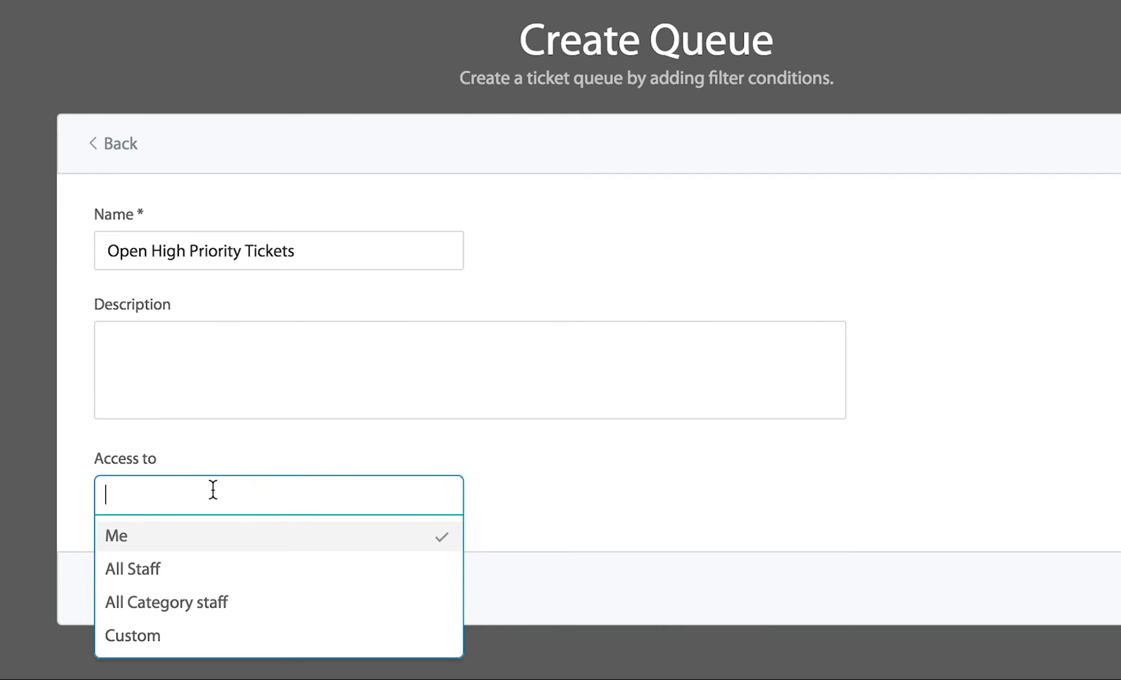
click(259, 569)
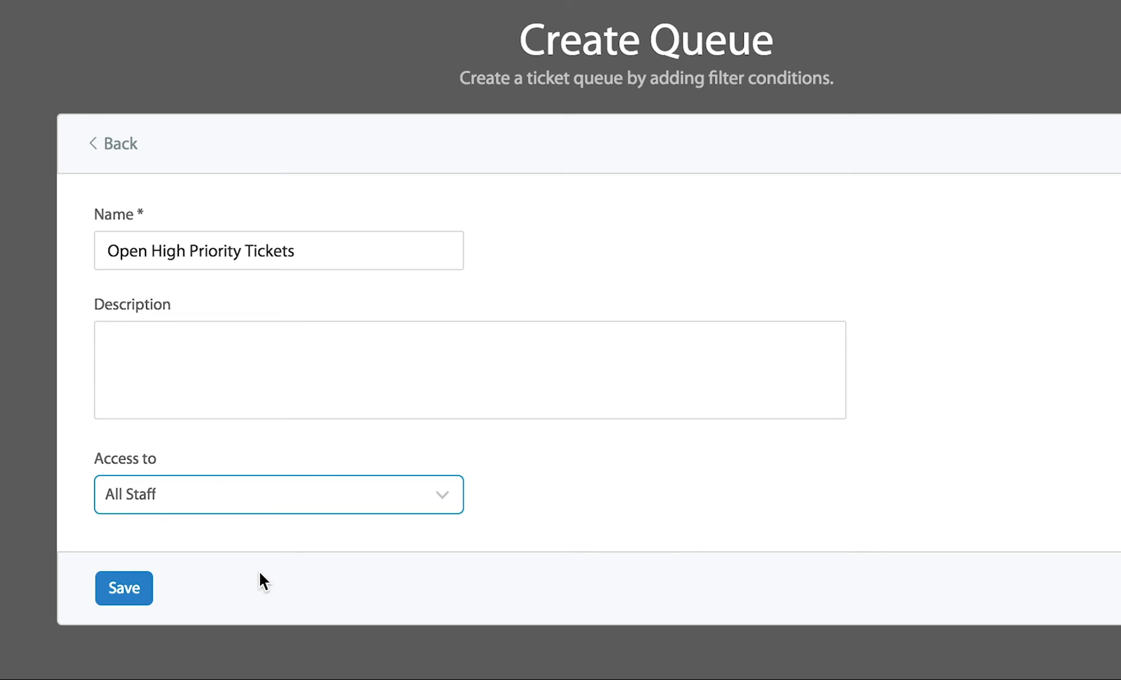
click(120, 589)
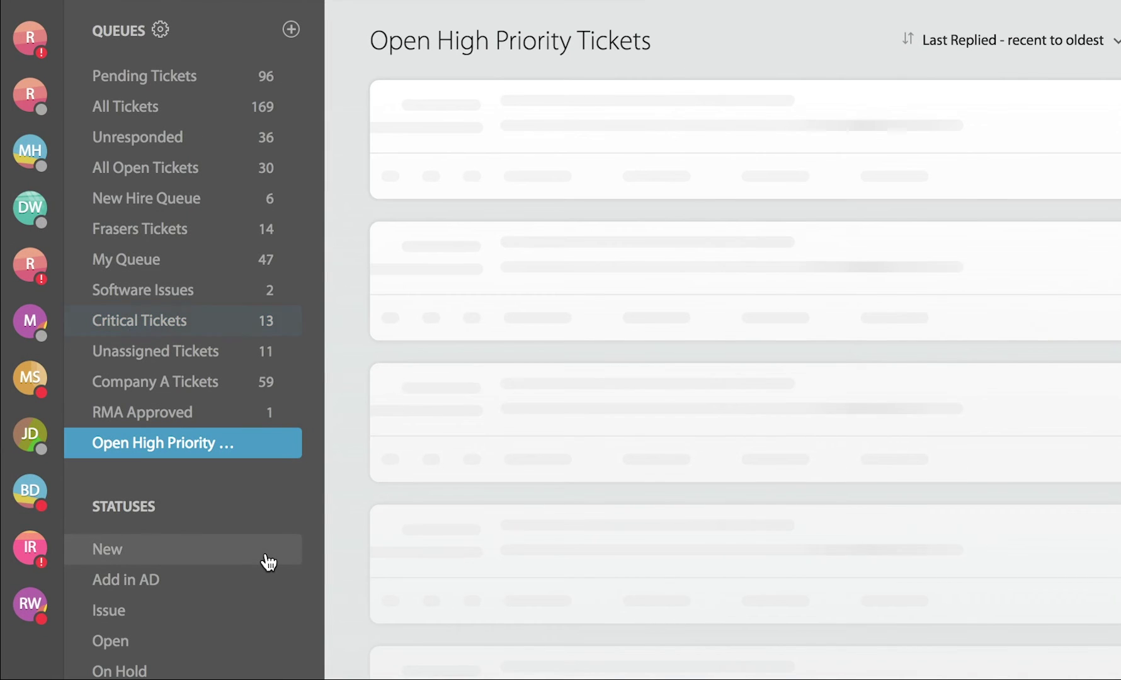